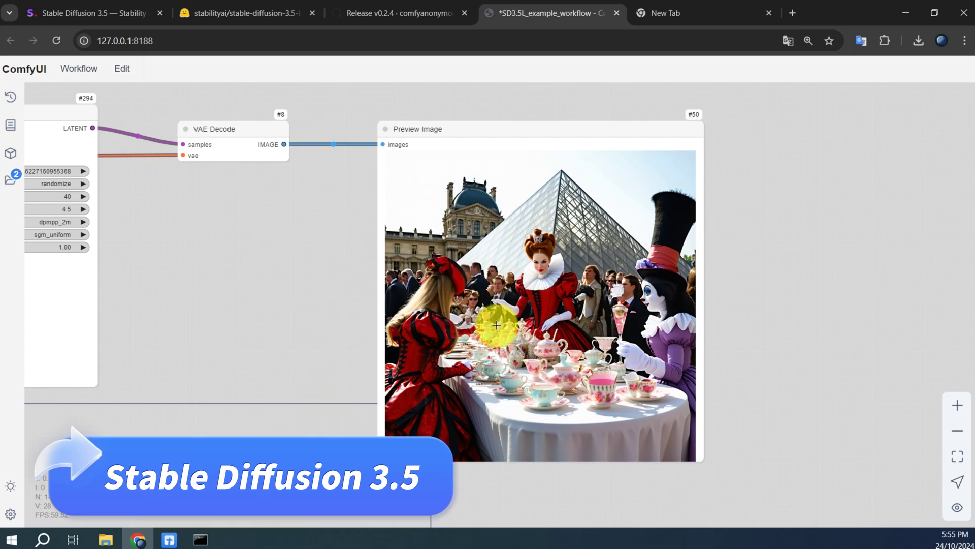
Step: Show the ComfyUI queue history and scroll through the earlier generated thumbnails
{"action": "left_click", "coordinate": [8, 97]}
{"action": "scroll", "coordinate": [108, 233], "scroll_direction": "down", "scroll_amount": 1}
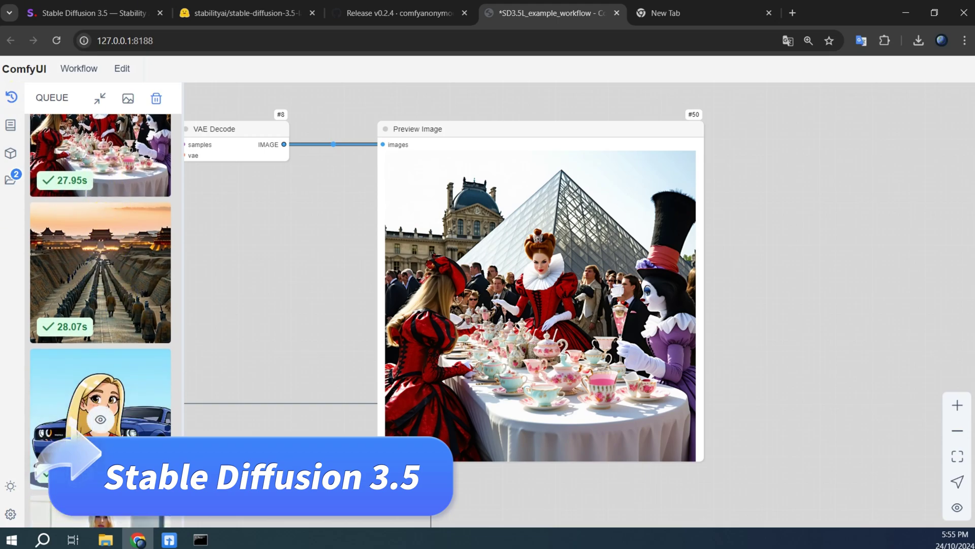
{"action": "scroll", "coordinate": [84, 356], "scroll_direction": "up", "scroll_amount": 1}
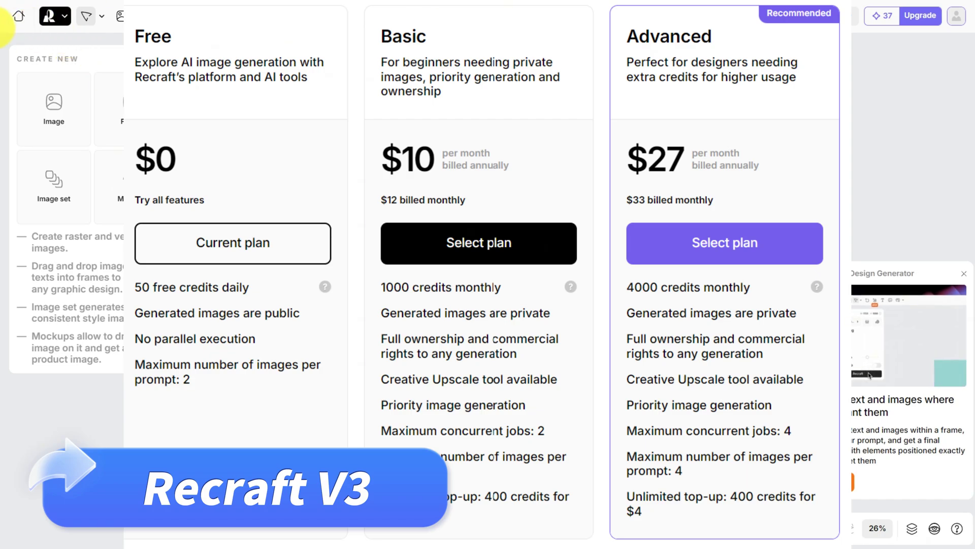
Step: Return to Recraft's My projects, then browse Flux per-image prices and Midjourney 6.1 showcase images
{"action": "left_click", "coordinate": [18, 15]}
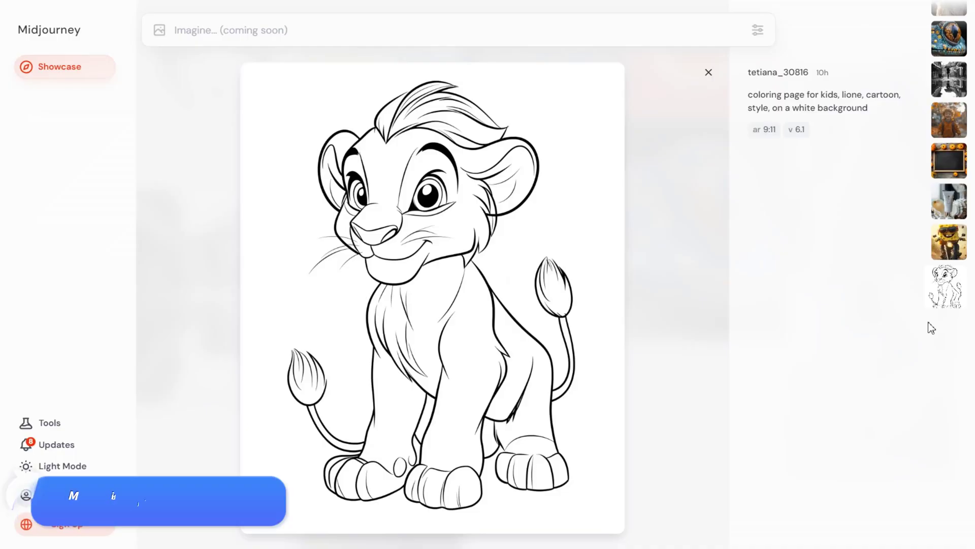
{"action": "scroll", "coordinate": [931, 328], "scroll_direction": "up", "scroll_amount": 1}
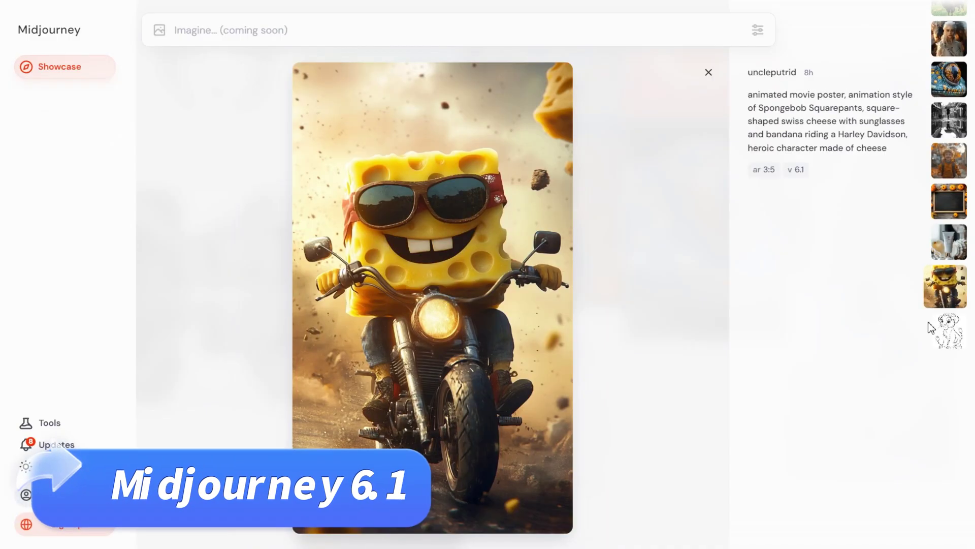
{"action": "scroll", "coordinate": [931, 328], "scroll_direction": "up", "scroll_amount": 1}
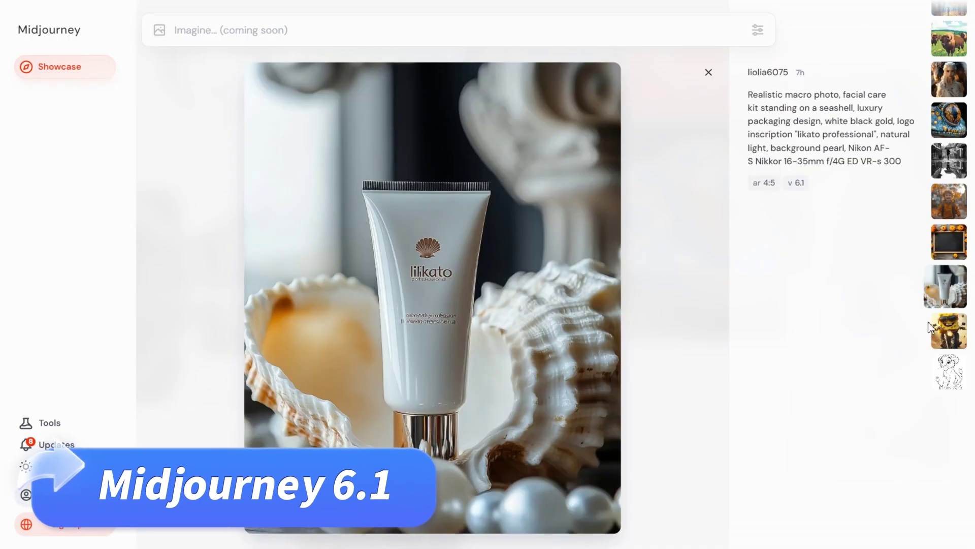
{"action": "scroll", "coordinate": [925, 327], "scroll_direction": "down", "scroll_amount": 1}
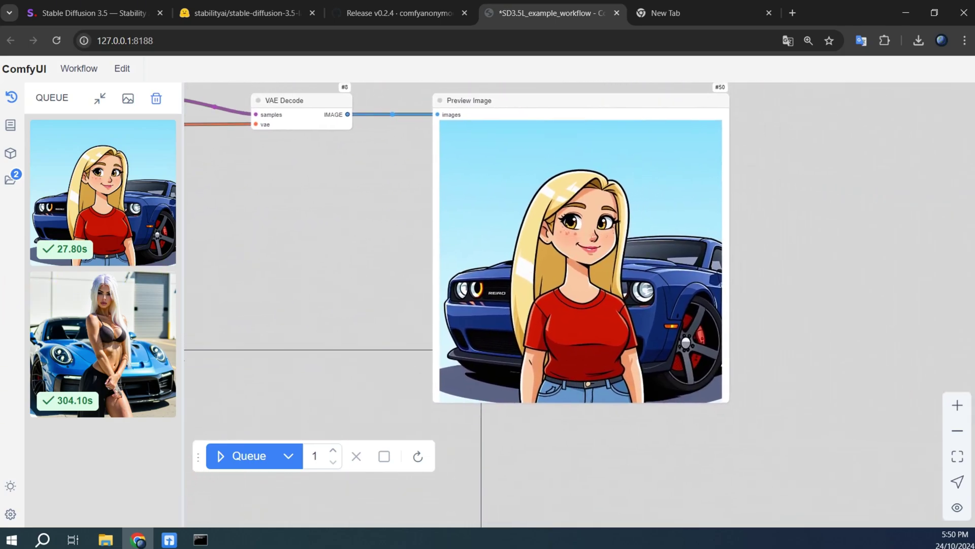
{"action": "scroll", "coordinate": [616, 302], "scroll_direction": "up", "scroll_amount": 6}
{"action": "scroll", "coordinate": [611, 237], "scroll_direction": "down", "scroll_amount": 4}
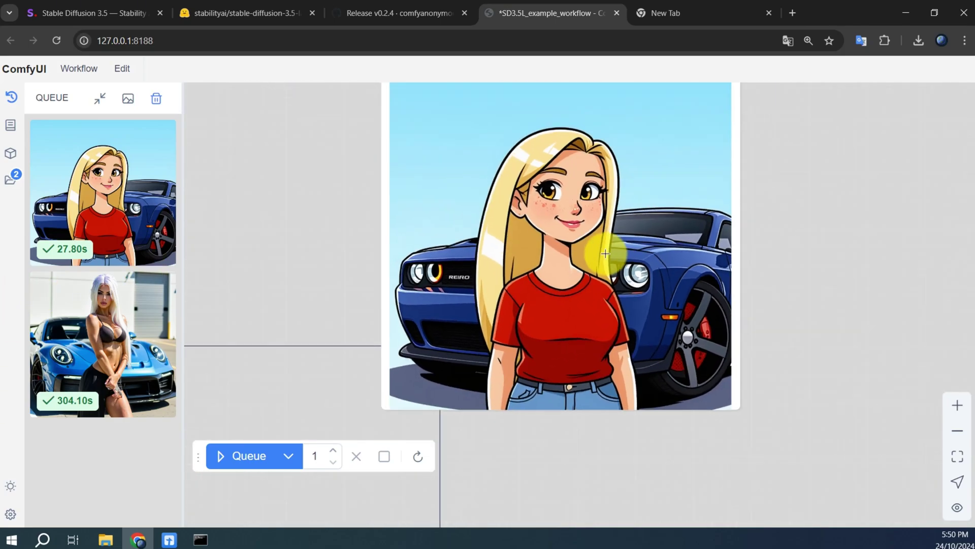
{"action": "scroll", "coordinate": [806, 239], "scroll_direction": "down", "scroll_amount": 2}
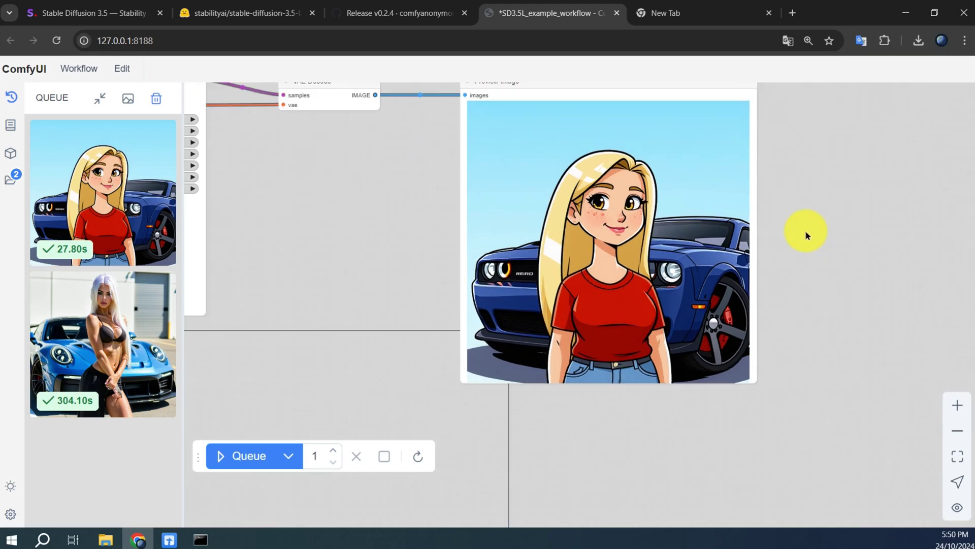
{"action": "left_click_drag", "start_coordinate": [804, 189], "coordinate": [795, 245]}
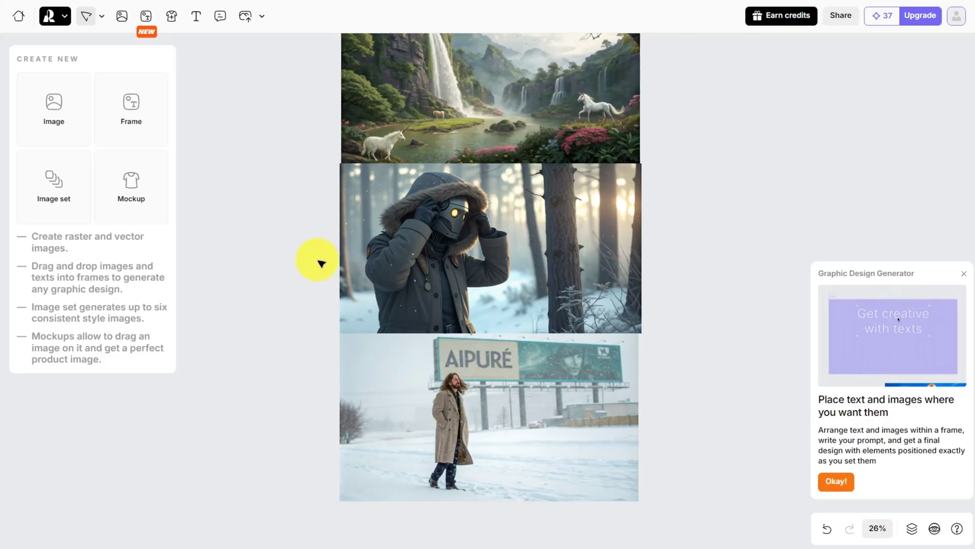
Step: Leave the Recraft canvas for the Community gallery and scroll through images other users shared
{"action": "scroll", "coordinate": [574, 269], "scroll_direction": "up", "scroll_amount": 6}
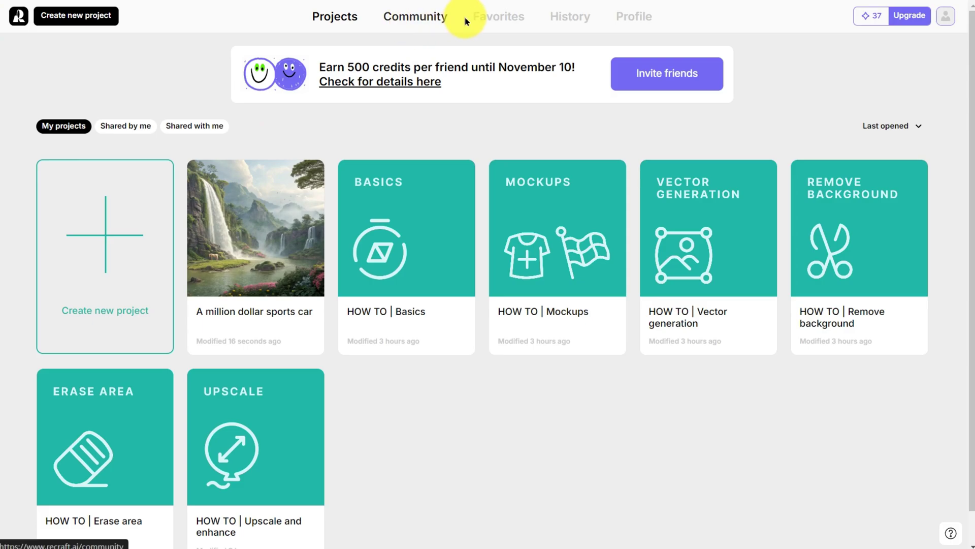
{"action": "left_click", "coordinate": [420, 16]}
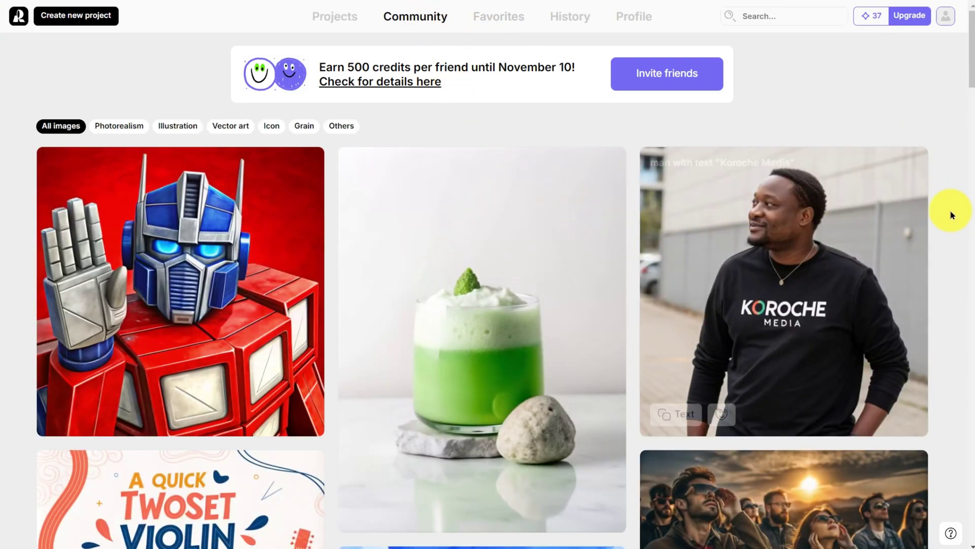
{"action": "scroll", "coordinate": [960, 218], "scroll_direction": "down", "scroll_amount": 1}
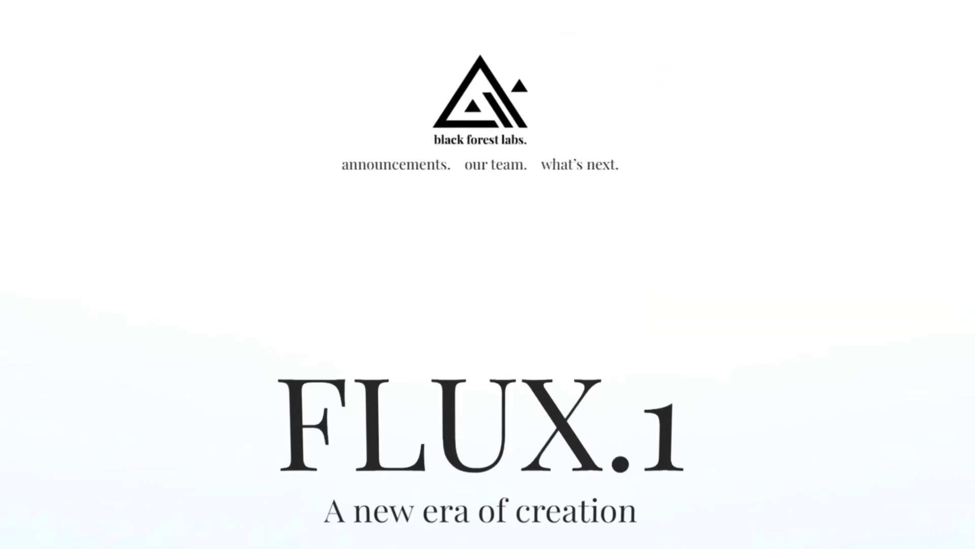
Step: Scroll the FLUX.1 landing page down to the tagline and Get FLUX button
{"action": "scroll", "coordinate": [480, 284], "scroll_direction": "down", "scroll_amount": 3}
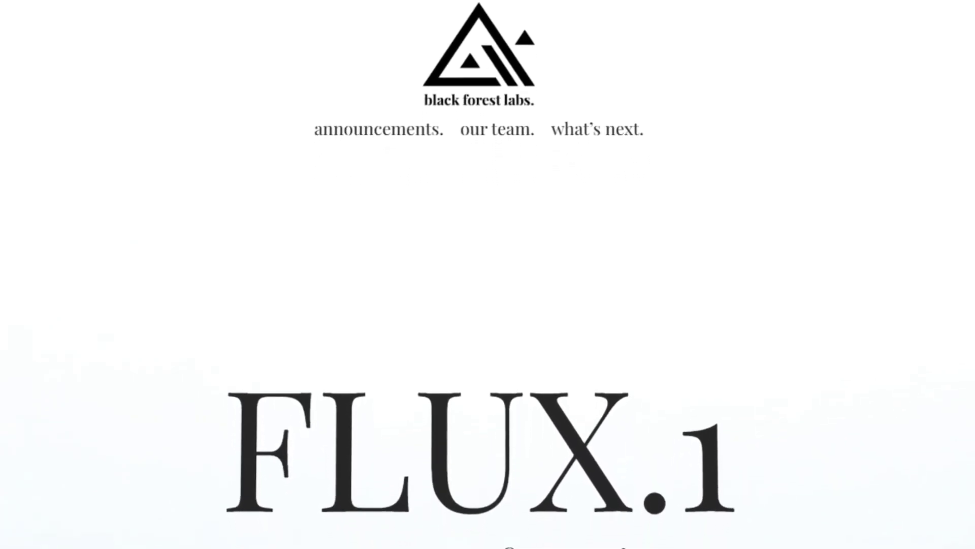
{"action": "scroll", "coordinate": [480, 284], "scroll_direction": "down", "scroll_amount": 3}
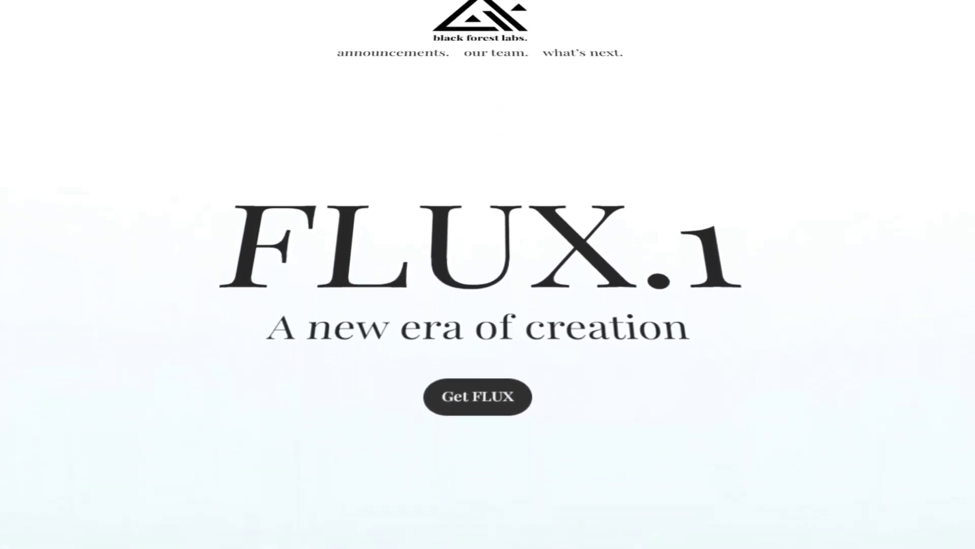
{"action": "scroll", "coordinate": [479, 283], "scroll_direction": "down", "scroll_amount": 4}
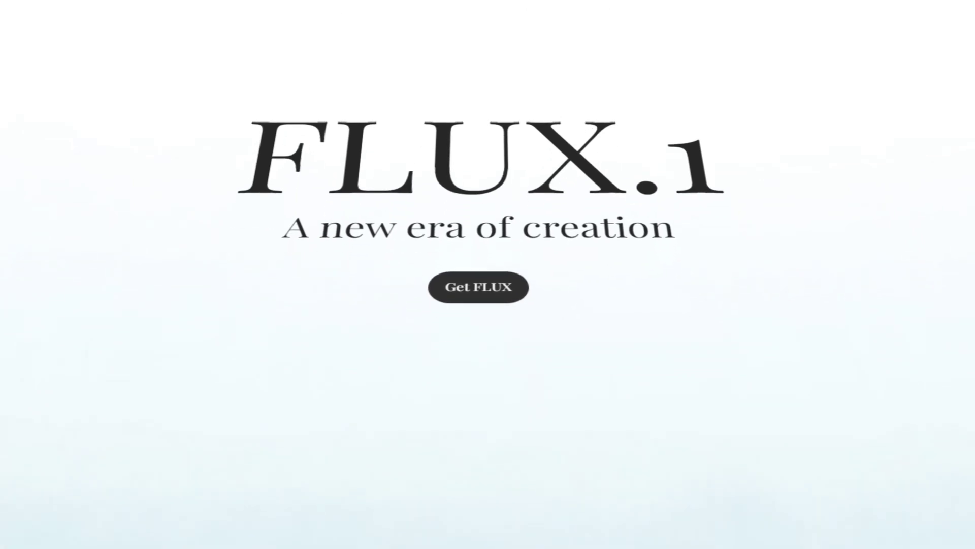
{"action": "scroll", "coordinate": [480, 283], "scroll_direction": "down", "scroll_amount": 2}
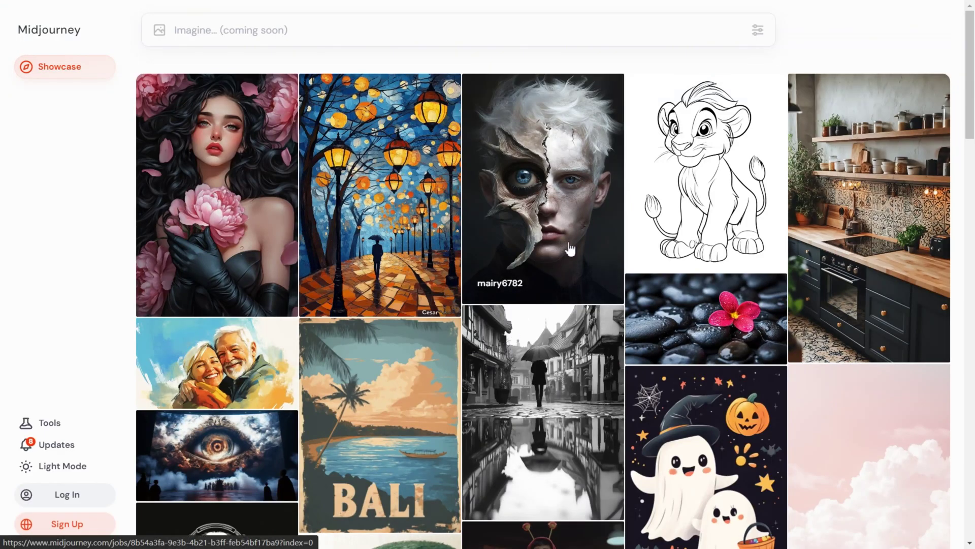
Step: Scroll further down the Midjourney Showcase to see more community images
{"action": "scroll", "coordinate": [571, 249], "scroll_direction": "down", "scroll_amount": 4}
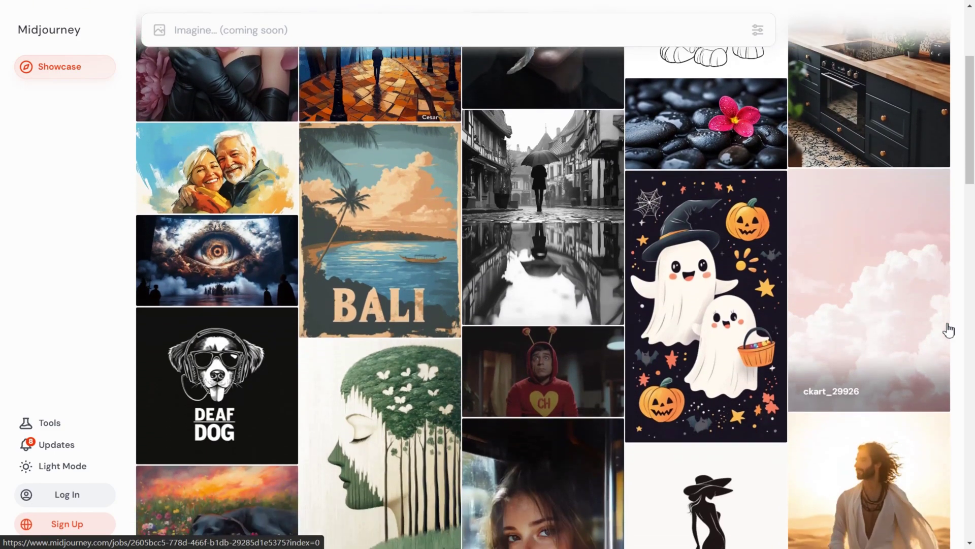
{"action": "scroll", "coordinate": [949, 330], "scroll_direction": "down", "scroll_amount": 6}
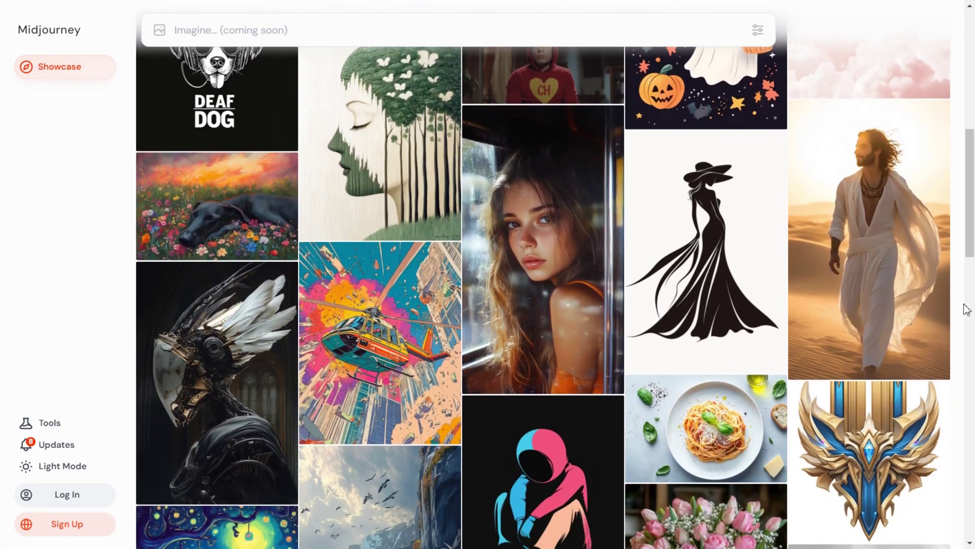
{"action": "scroll", "coordinate": [966, 309], "scroll_direction": "down", "scroll_amount": 6}
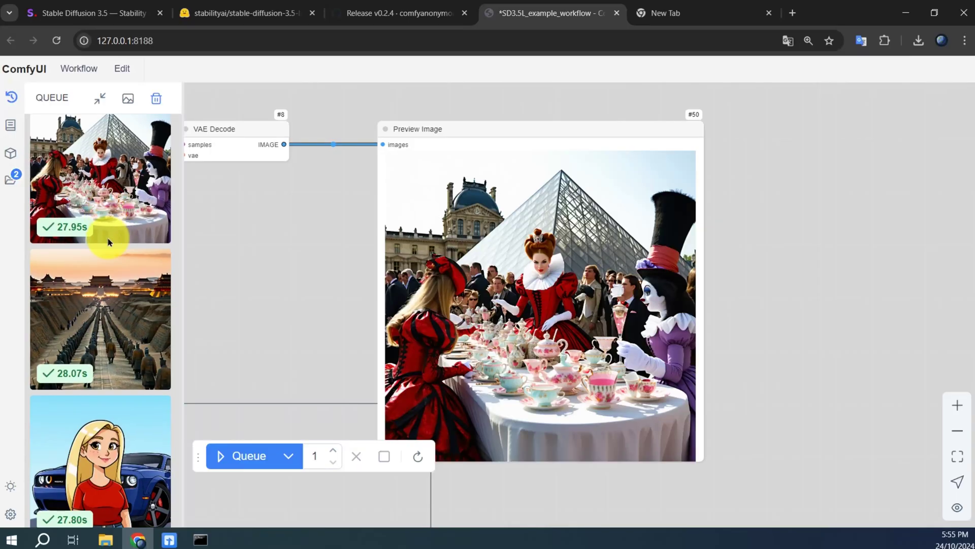
Step: Scroll the queue back to the Louvre tea-party result (27.95s), then begin a new generation
{"action": "scroll", "coordinate": [105, 244], "scroll_direction": "down", "scroll_amount": 1}
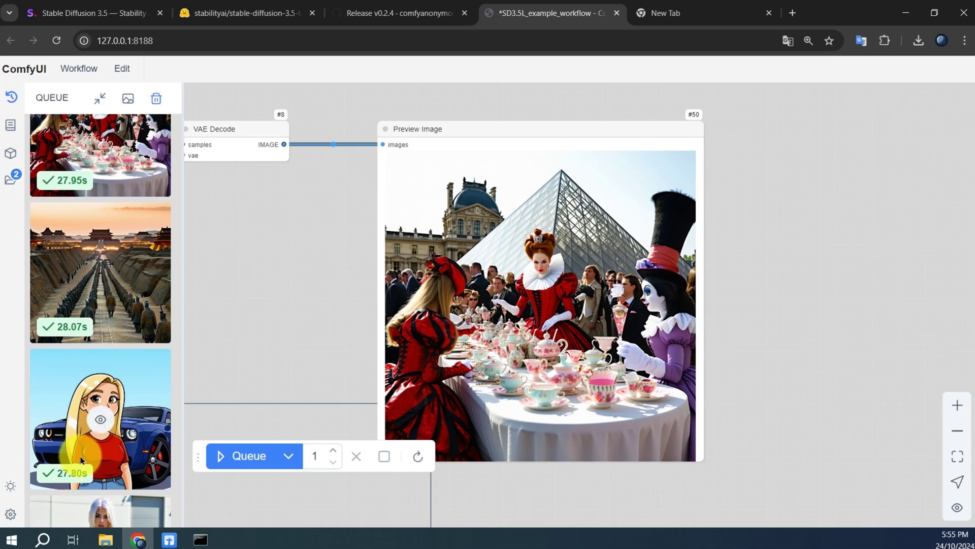
{"action": "scroll", "coordinate": [89, 390], "scroll_direction": "up", "scroll_amount": 2}
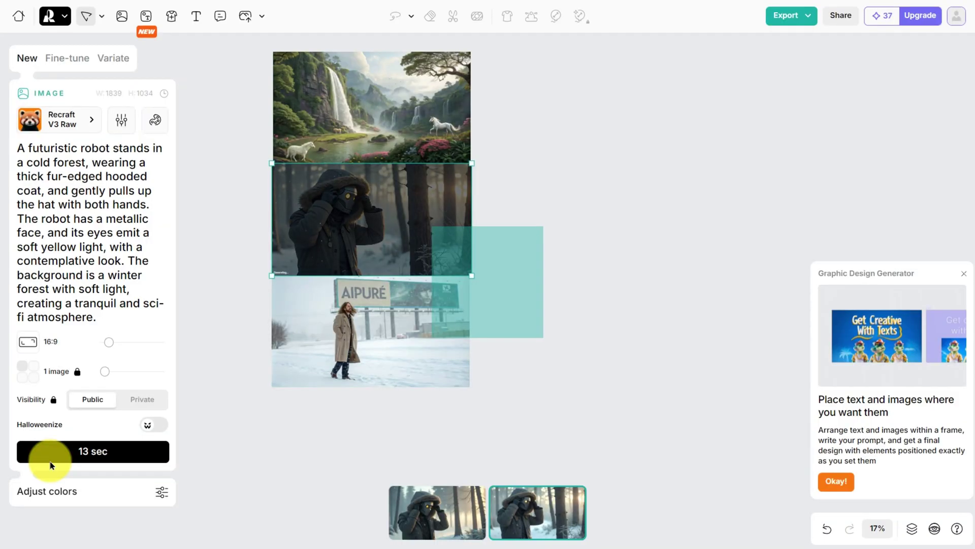
{"action": "left_click", "coordinate": [39, 453]}
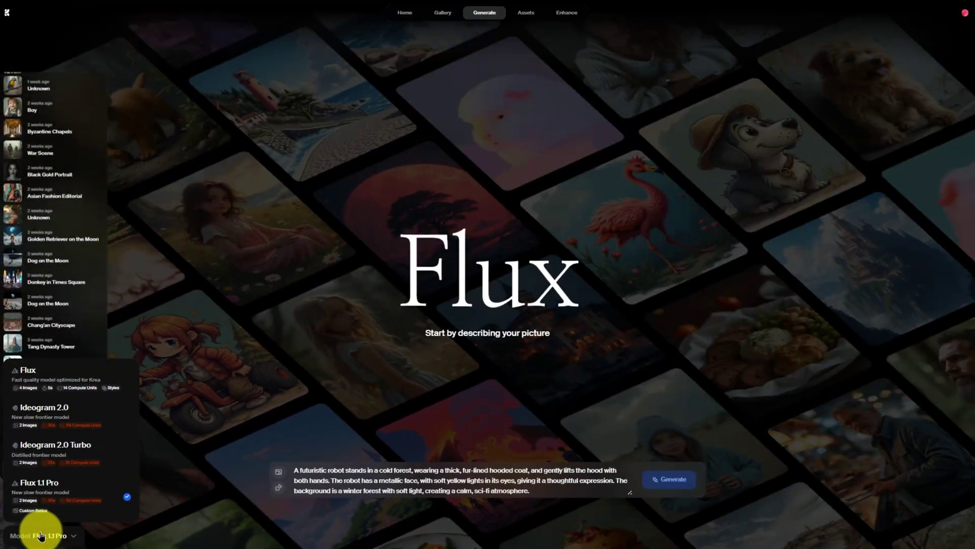
Step: Generate the watercolor long-haired man before an AIPURE billboard with Flux 1.1 Pro
{"action": "left_click", "coordinate": [40, 535]}
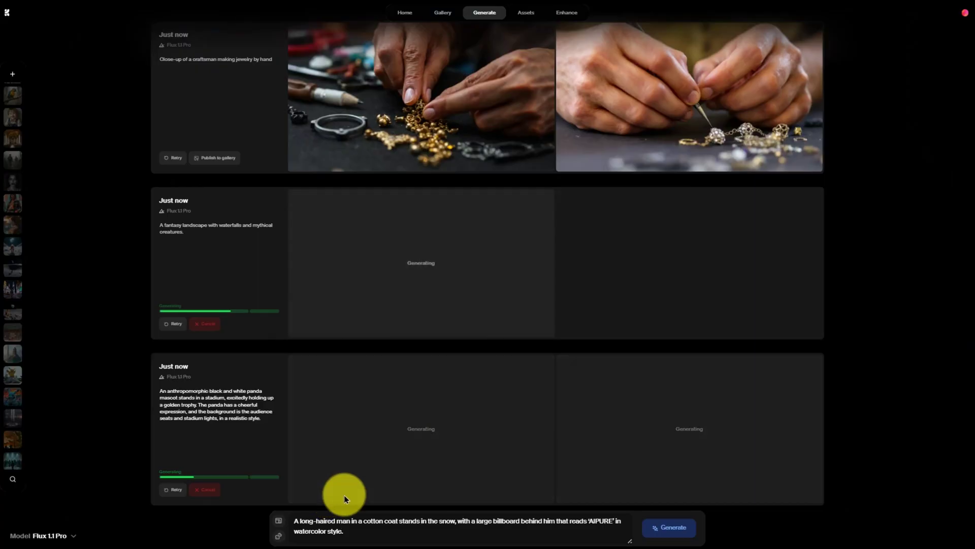
{"action": "left_click", "coordinate": [682, 536]}
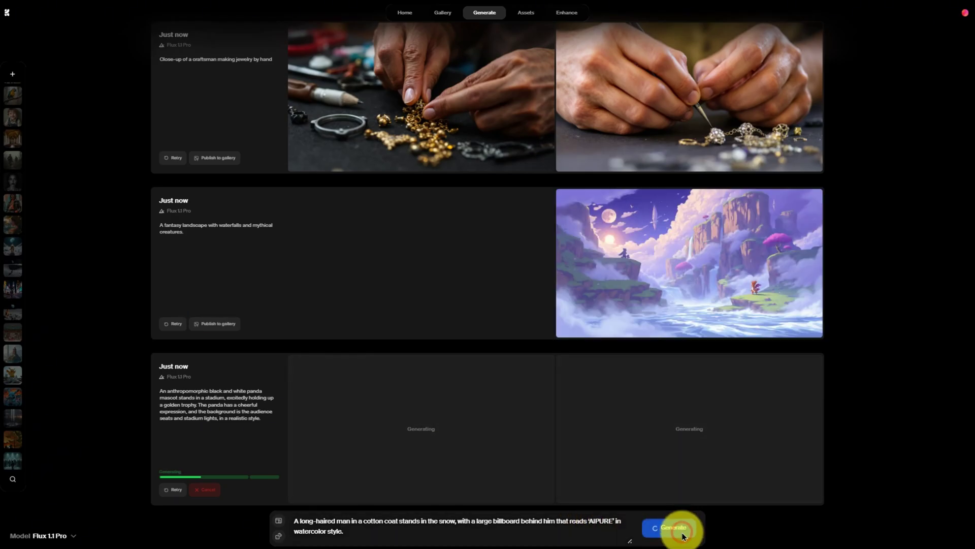
{"action": "scroll", "coordinate": [528, 363], "scroll_direction": "up", "scroll_amount": 3}
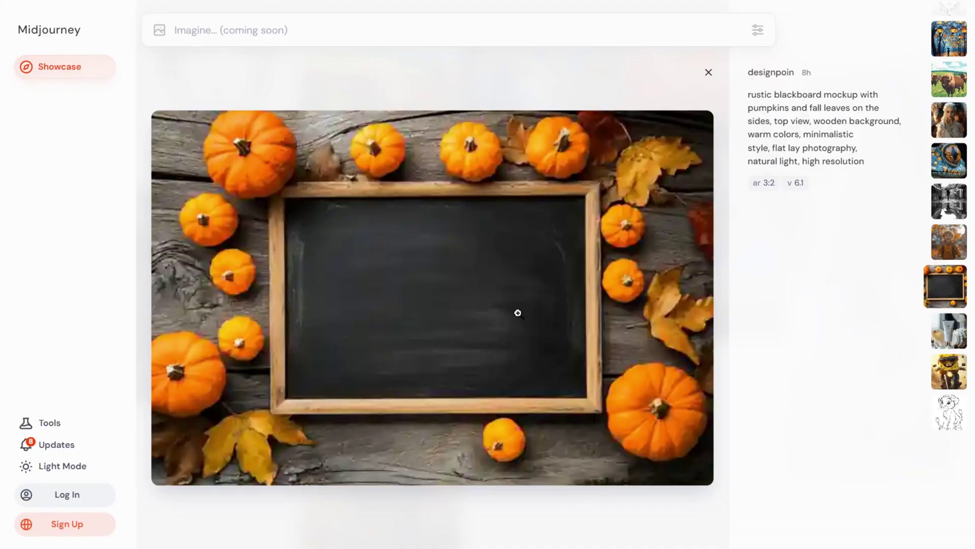
Step: Advance the enlarged Midjourney view from the pumpkin blackboard to the facial care product image
{"action": "left_click", "coordinate": [963, 336]}
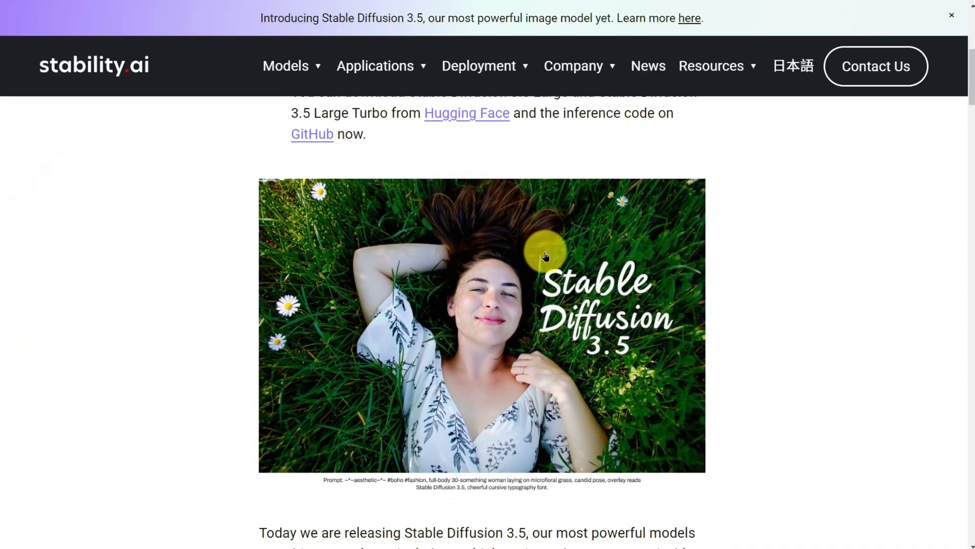
Step: Scroll the Stable Diffusion 3.5 post down to the 'What's being released' section
{"action": "scroll", "coordinate": [684, 289], "scroll_direction": "down", "scroll_amount": 6}
{"action": "scroll", "coordinate": [684, 288], "scroll_direction": "down", "scroll_amount": 10}
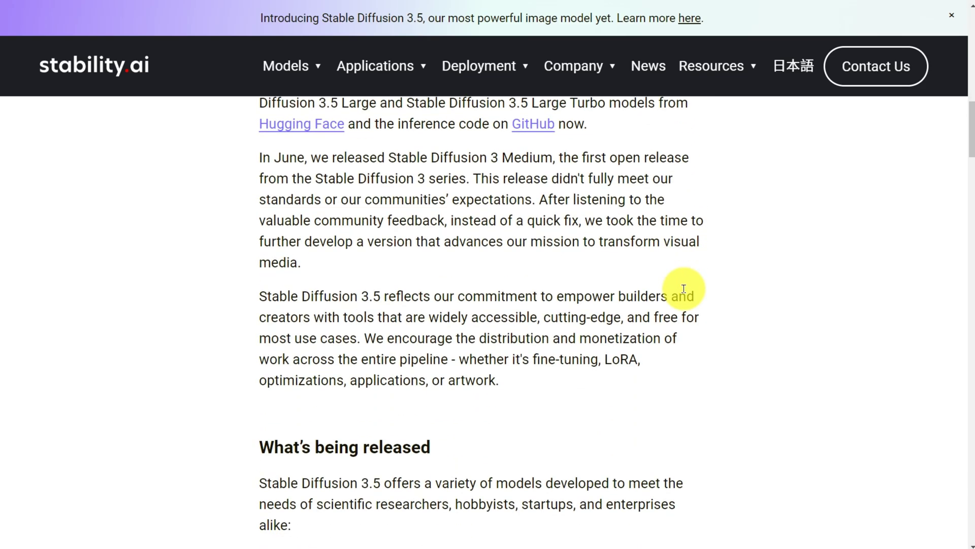
{"action": "scroll", "coordinate": [684, 287], "scroll_direction": "down", "scroll_amount": 1}
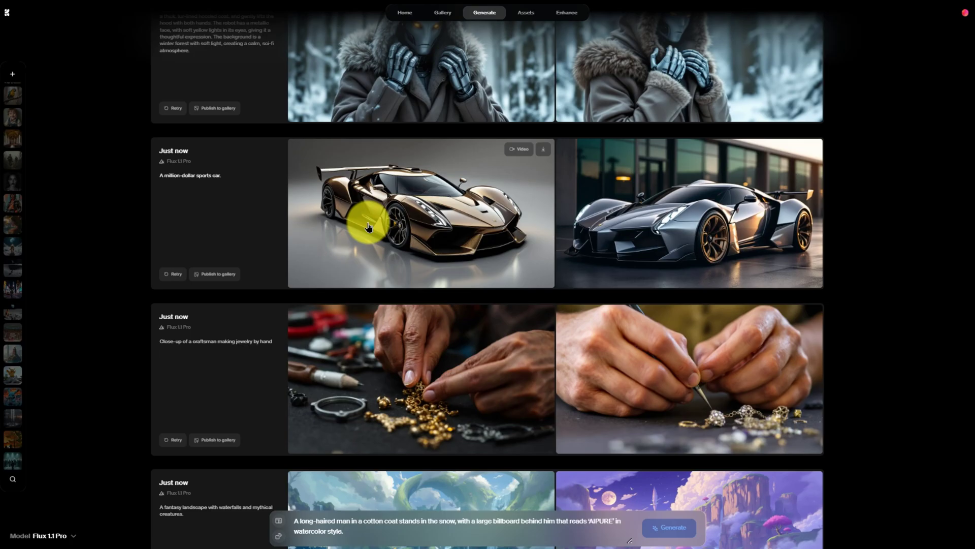
Step: Enlarge the gold, then the silver sports car image to compare them, and close the view
{"action": "left_click", "coordinate": [486, 179]}
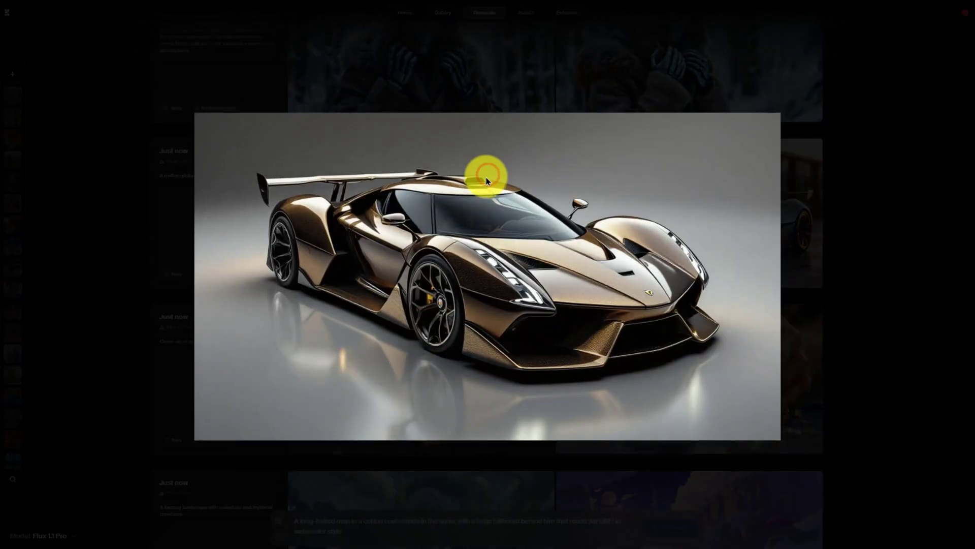
{"action": "left_click", "coordinate": [854, 254]}
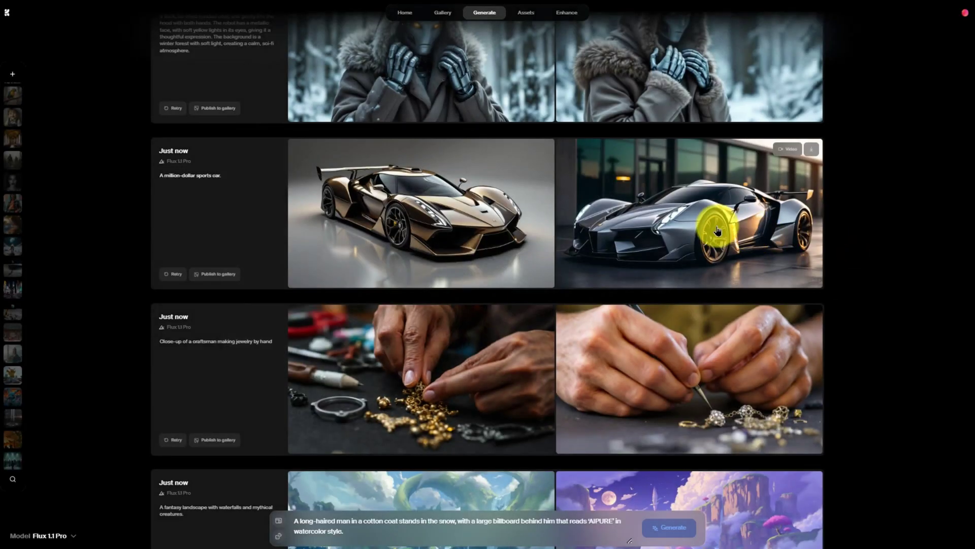
{"action": "left_click", "coordinate": [761, 229]}
{"action": "left_click", "coordinate": [842, 322]}
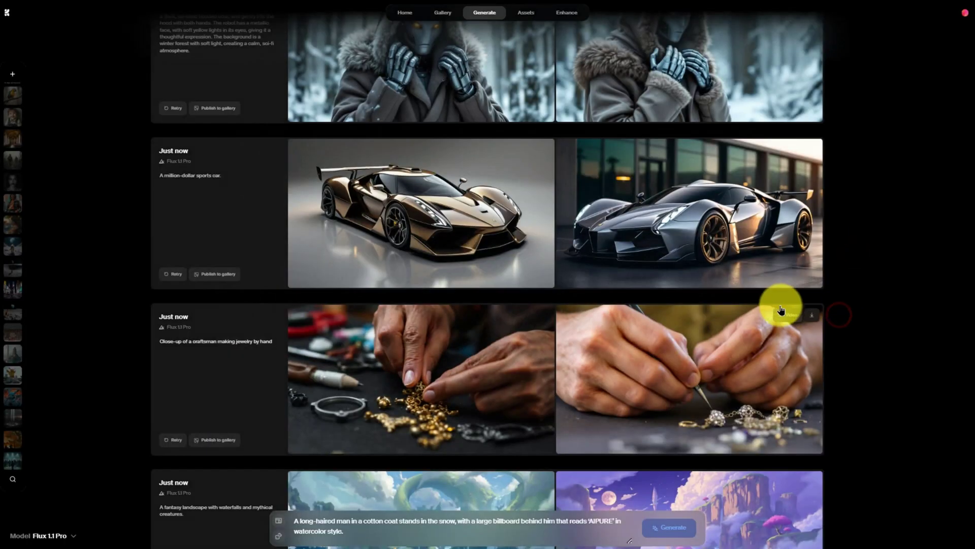
{"action": "scroll", "coordinate": [772, 308], "scroll_direction": "up", "scroll_amount": 5}
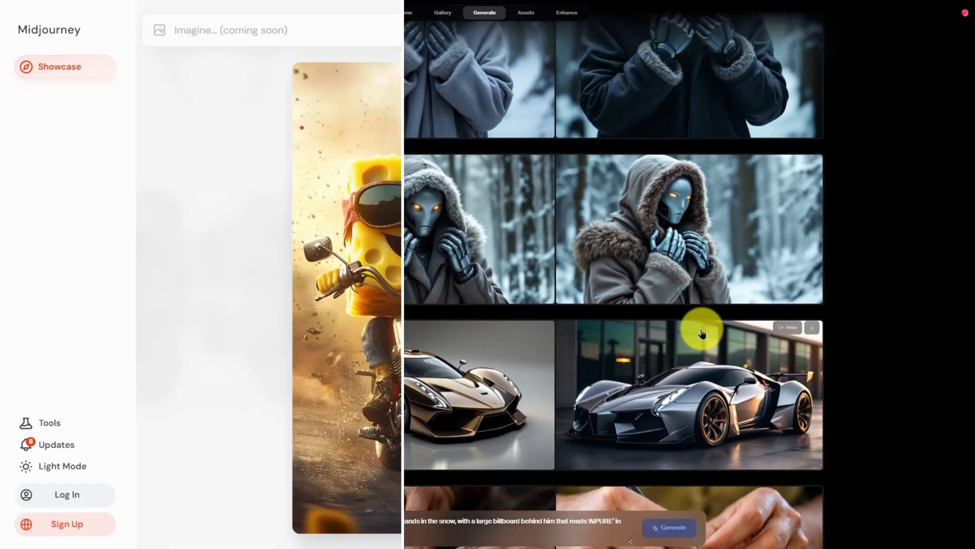
Step: Advance through the enlarged Midjourney showcase images to the black-and-white rainy Colmar umbrella-walker photo
{"action": "scroll", "coordinate": [698, 326], "scroll_direction": "down", "scroll_amount": 5}
{"action": "scroll", "coordinate": [926, 326], "scroll_direction": "down", "scroll_amount": 1}
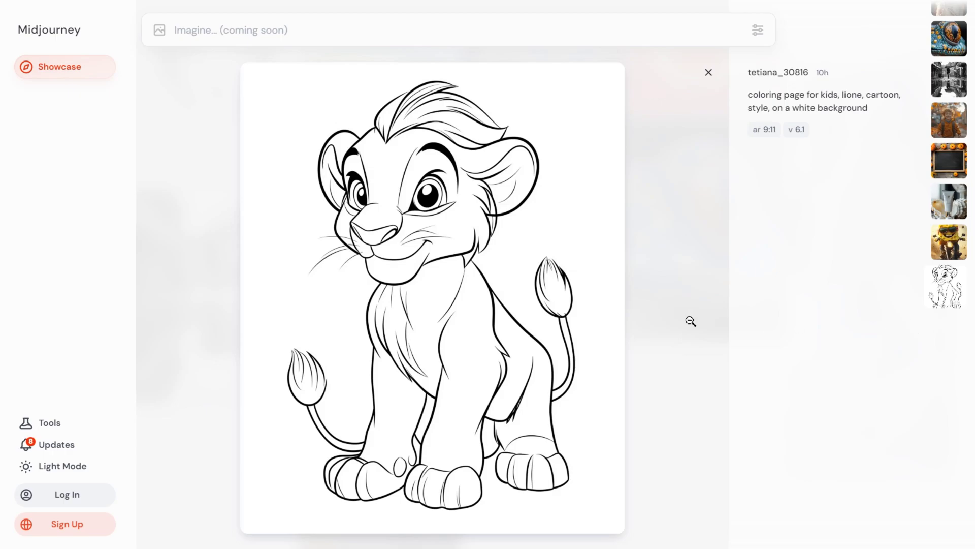
{"action": "scroll", "coordinate": [638, 324], "scroll_direction": "down", "scroll_amount": 4}
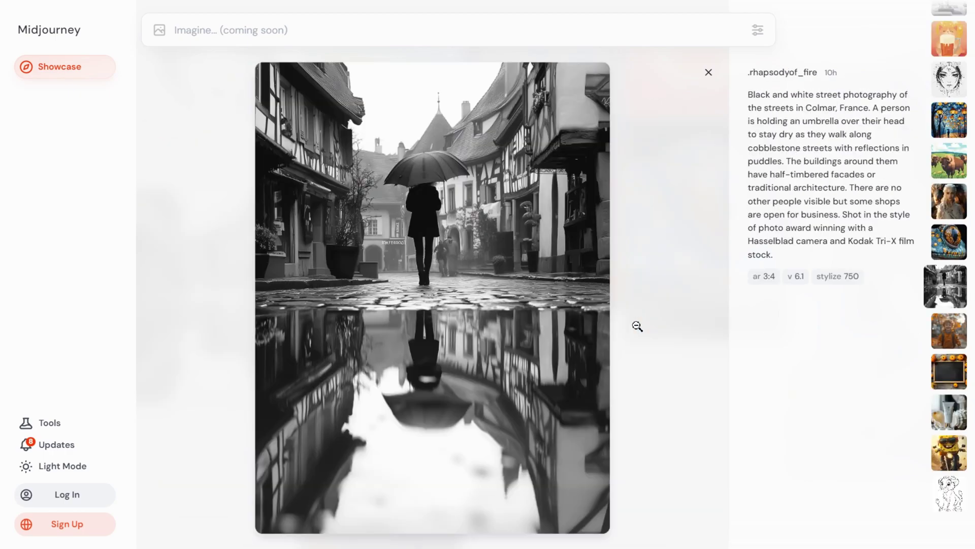